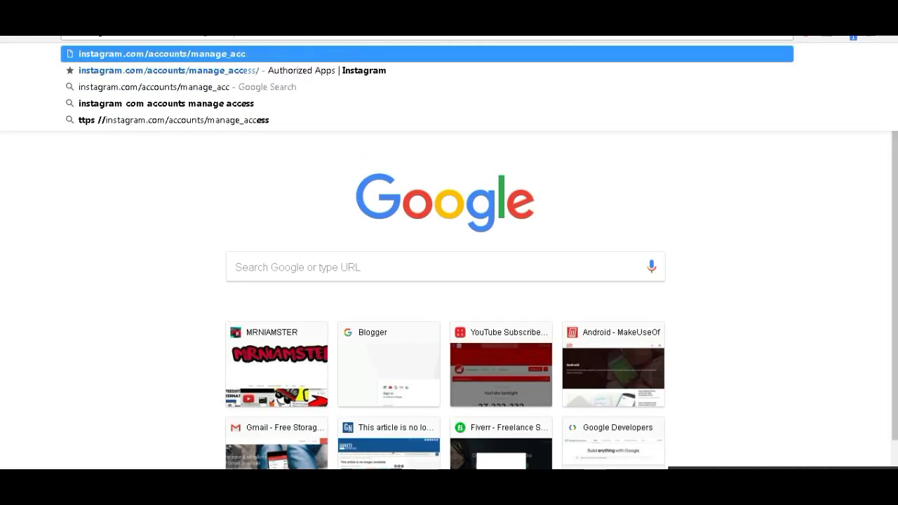
# - Open the signed-in Instagram website and bring up the Chrome IG Story extension
pyautogui.press('Return')
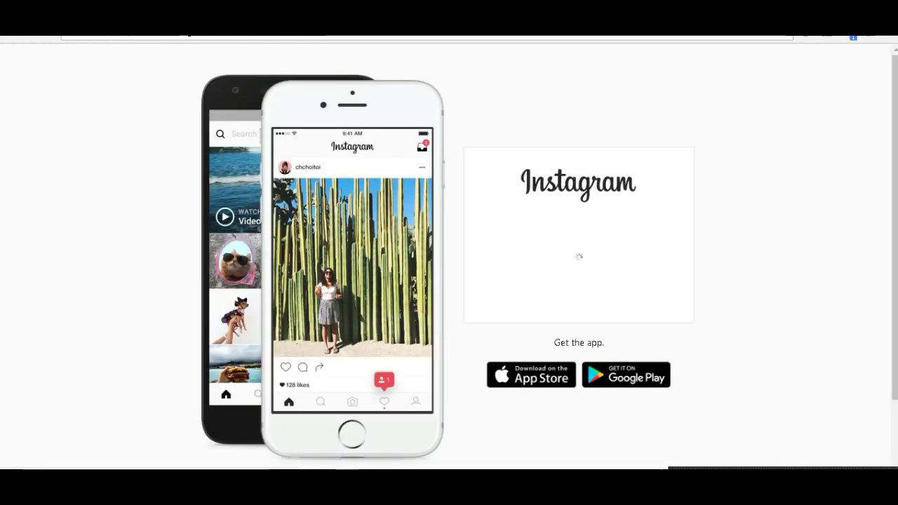
pyautogui.click(611, 458)
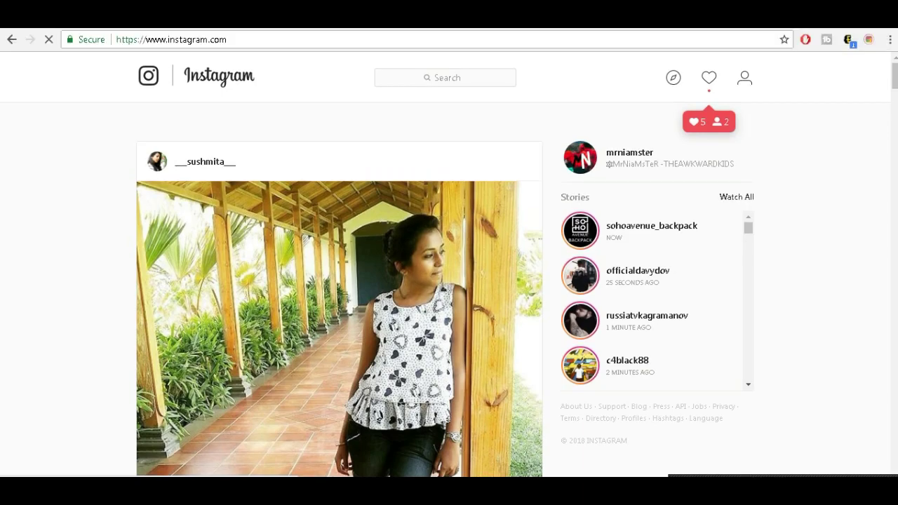
pyautogui.scroll(-4, 340, 295)
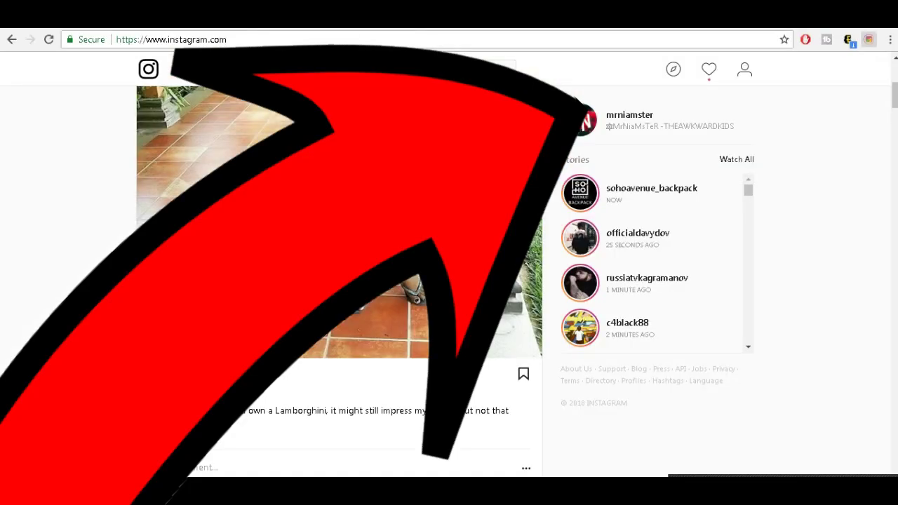
pyautogui.click(869, 39)
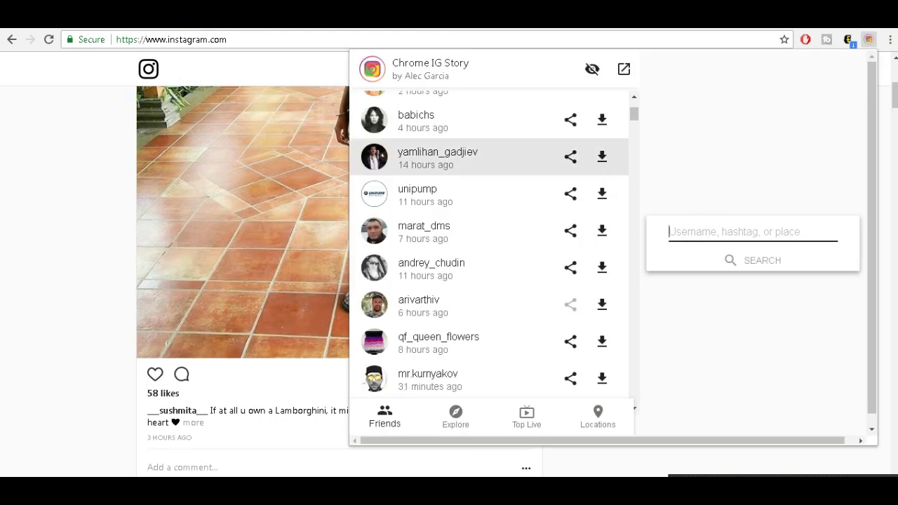
# - Look through the live video replays and friends' stories listed in the Chrome IG Story extension
pyautogui.scroll(-6, 601, 281)
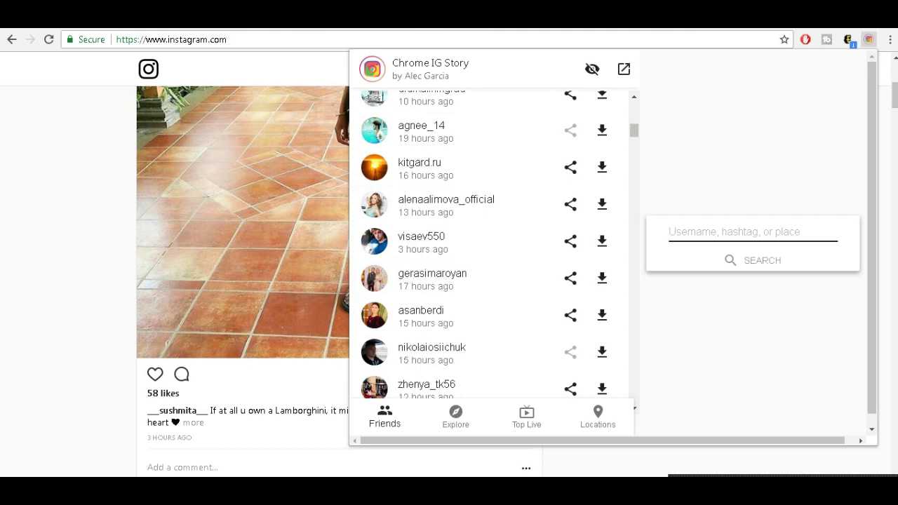
pyautogui.scroll(-5, 570, 251)
pyautogui.scroll(-10, 570, 283)
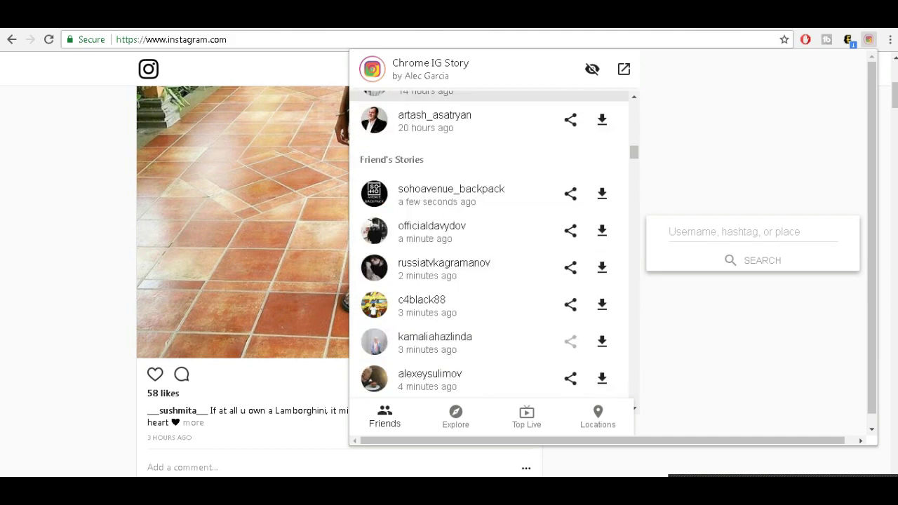
pyautogui.scroll(-15, 570, 283)
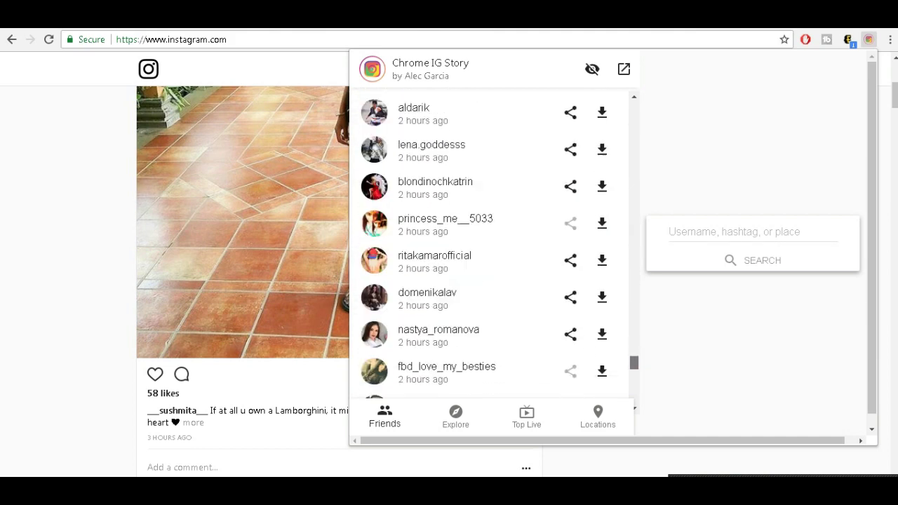
pyautogui.scroll(20, 570, 141)
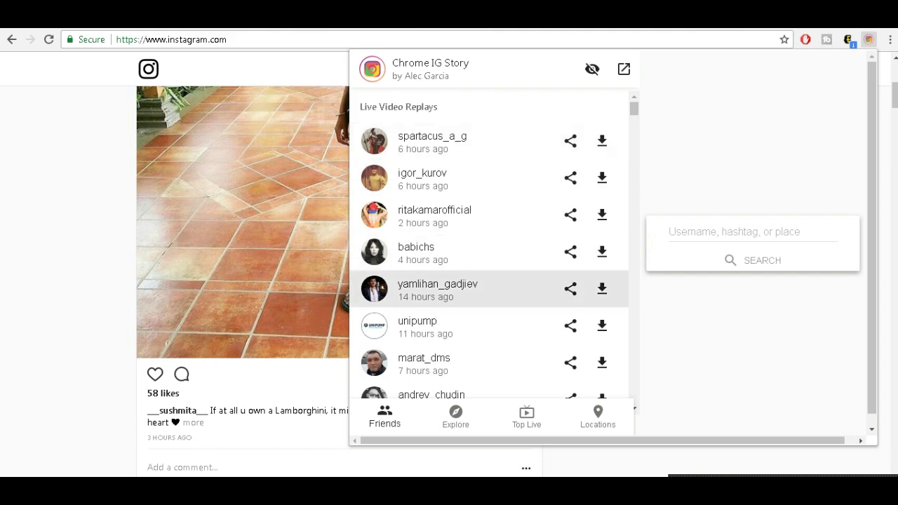
# - Open the download options for the fourth live video replay and review its instructions and audio and video URL choices
pyautogui.click(601, 250)
pyautogui.scroll(-3, 601, 266)
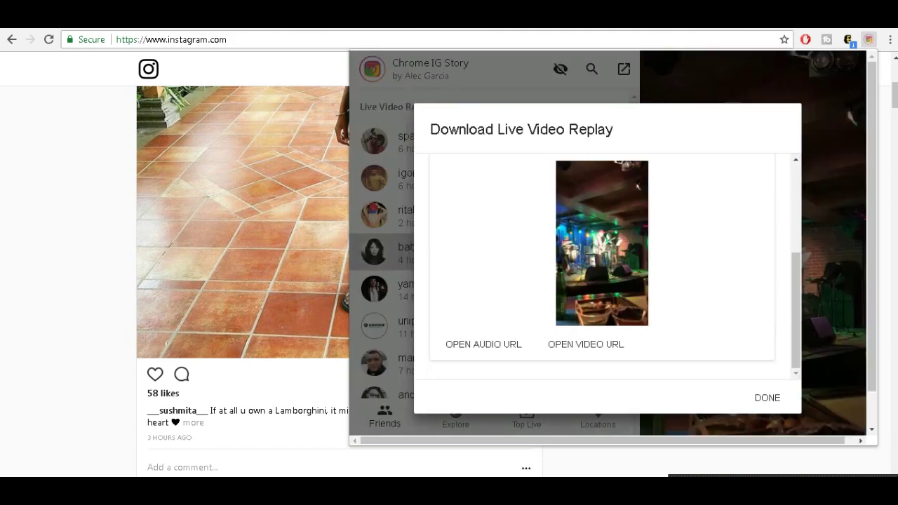
pyautogui.scroll(3, 602, 267)
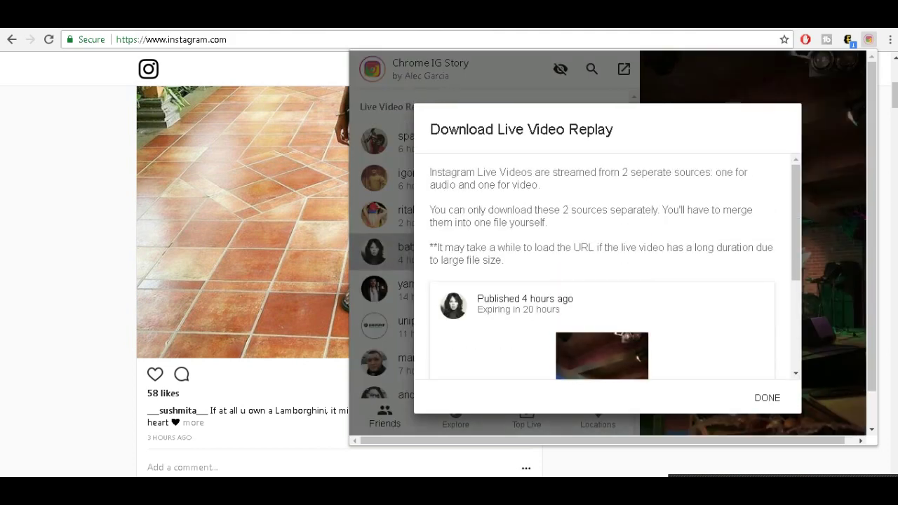
pyautogui.moveTo(486, 298); pyautogui.dragTo(561, 321)
pyautogui.scroll(-2, 561, 322)
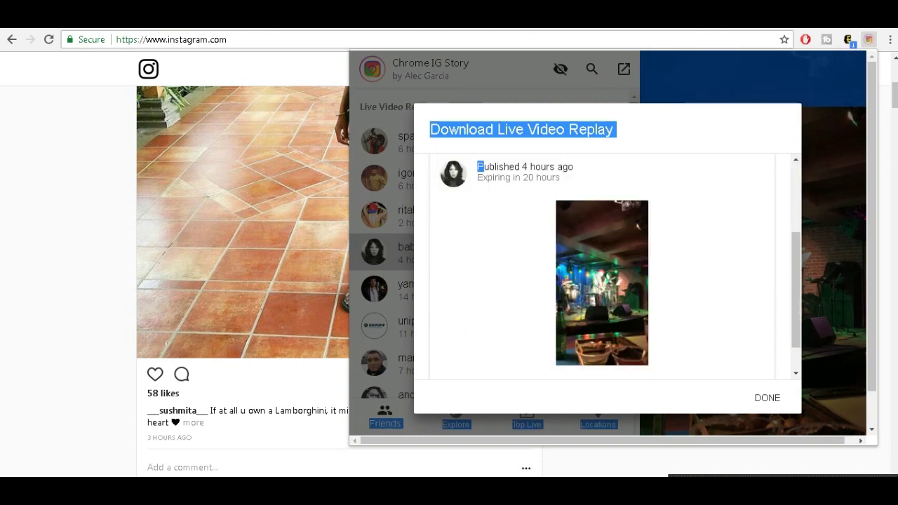
pyautogui.scroll(-1, 717, 202)
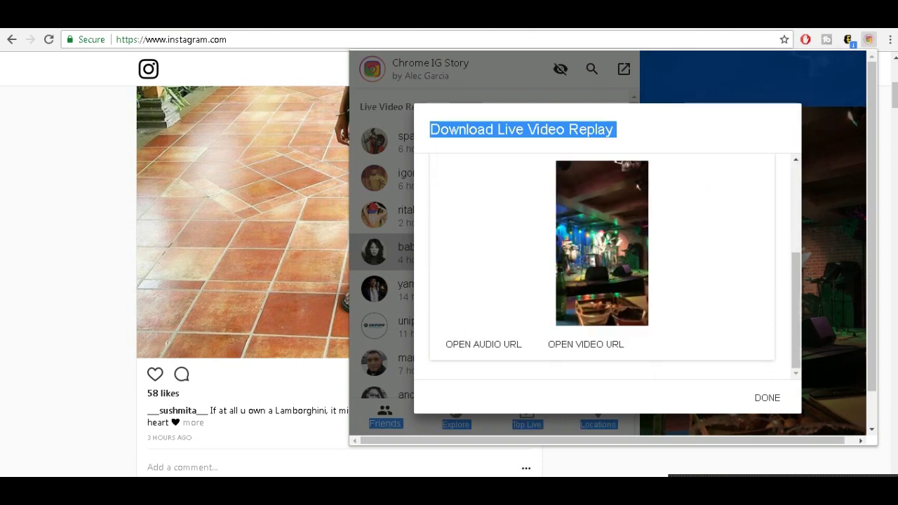
pyautogui.scroll(-1, 610, 245)
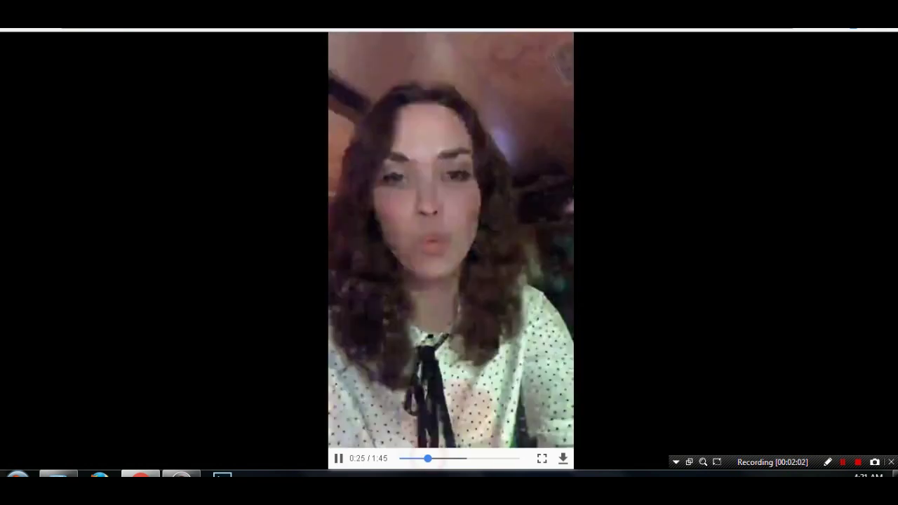
# - Skip ahead through the opened live replay video and download it
pyautogui.click(452, 458)
pyautogui.click(475, 458)
pyautogui.click(493, 458)
pyautogui.click(564, 458)
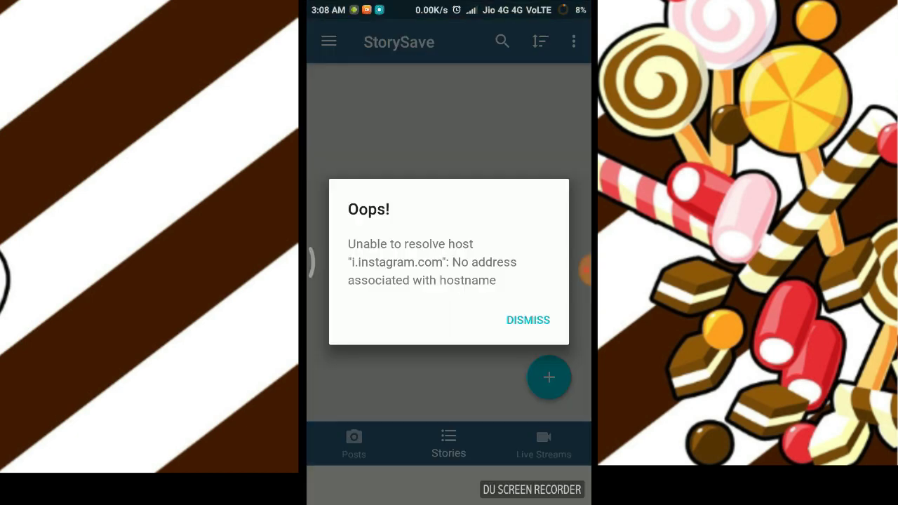
# - Switch to StorySave, dismiss the error dialog and show the available live streams
pyautogui.click(528, 320)
pyautogui.click(528, 320)
pyautogui.click(329, 41)
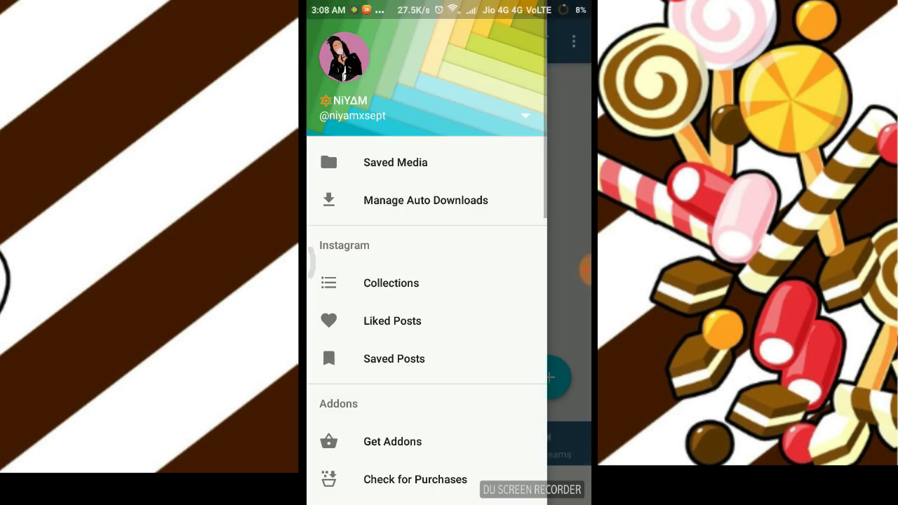
pyautogui.click(568, 211)
pyautogui.click(328, 42)
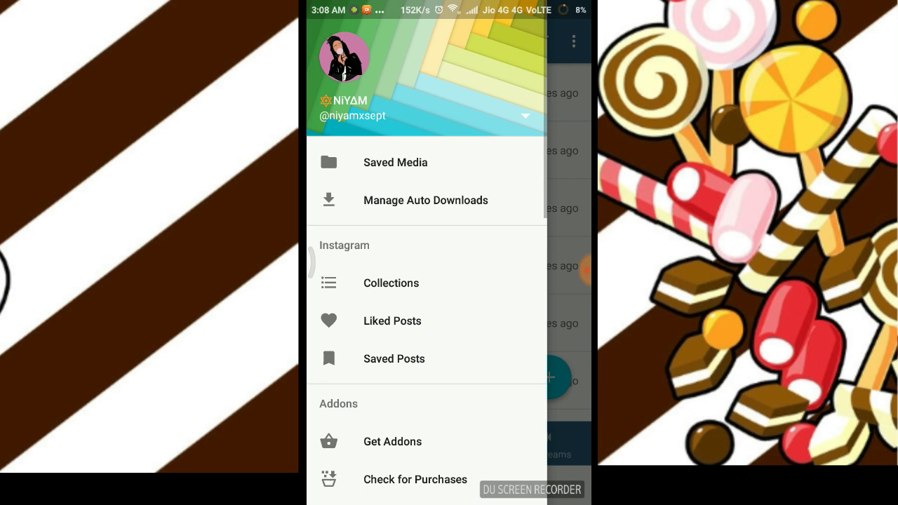
pyautogui.click(569, 210)
pyautogui.scroll(-5, 449, 281)
pyautogui.click(544, 445)
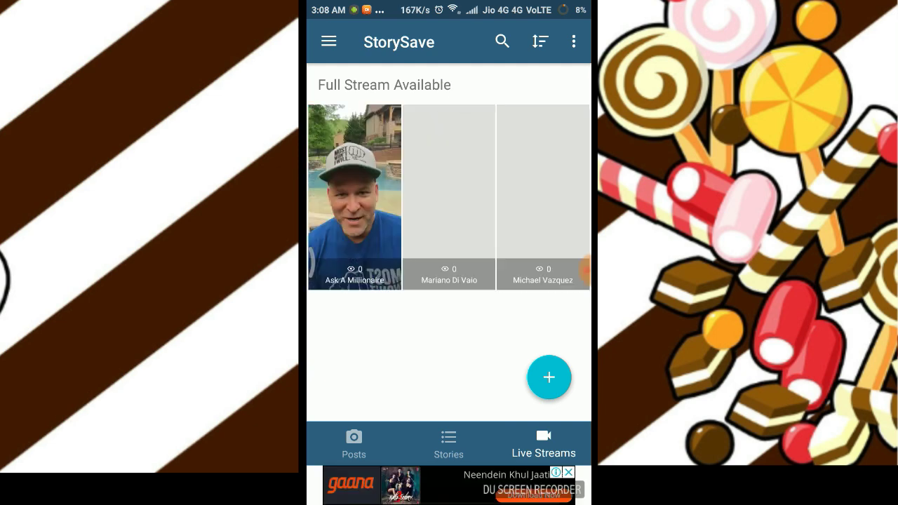
# - Save the third available full live stream and play the saved video, skipping ahead to about 07:19
pyautogui.click(543, 197)
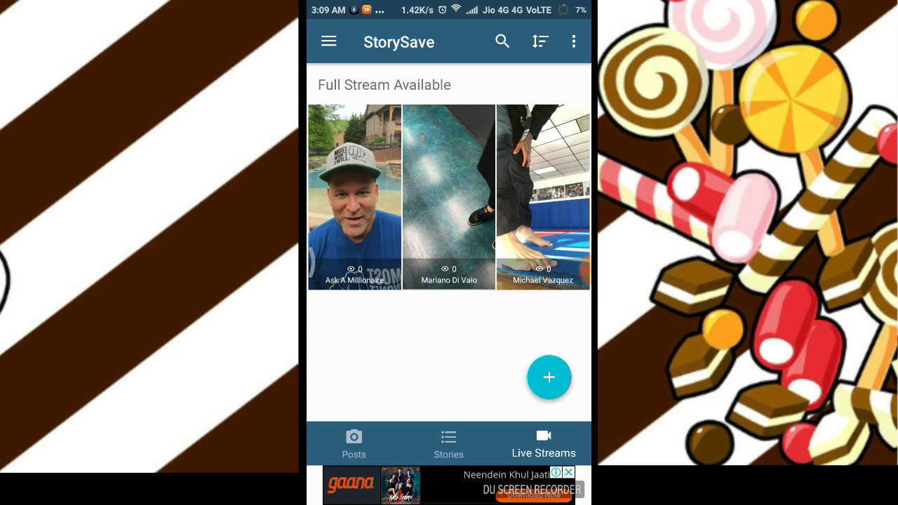
pyautogui.moveTo(449, 7); pyautogui.dragTo(449, 337)
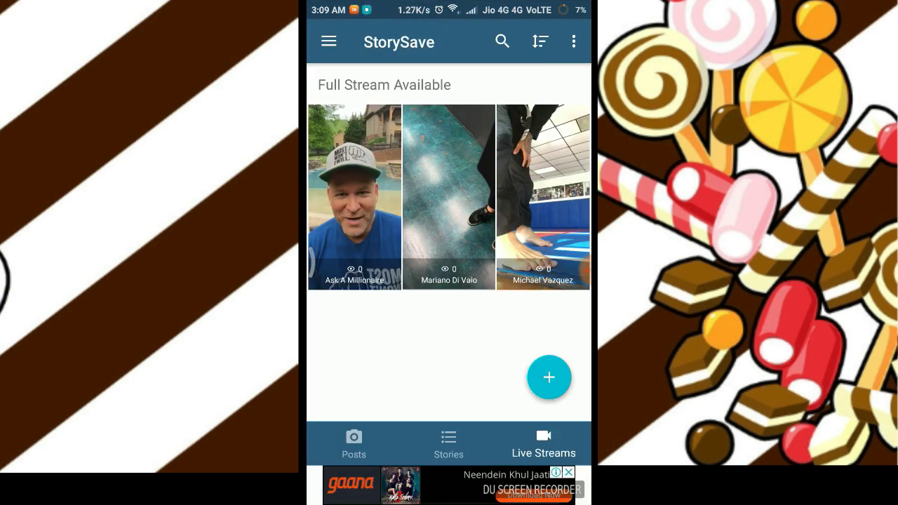
pyautogui.click(355, 197)
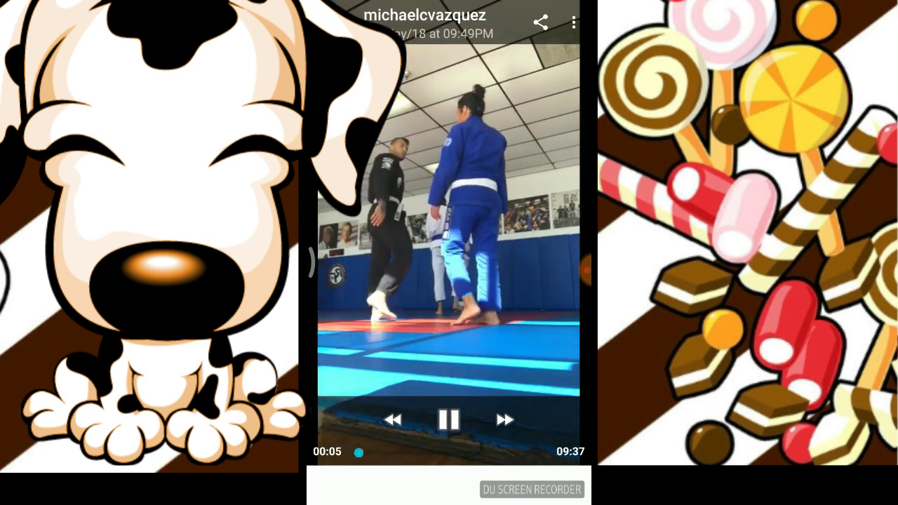
pyautogui.moveTo(359, 453); pyautogui.dragTo(497, 453)
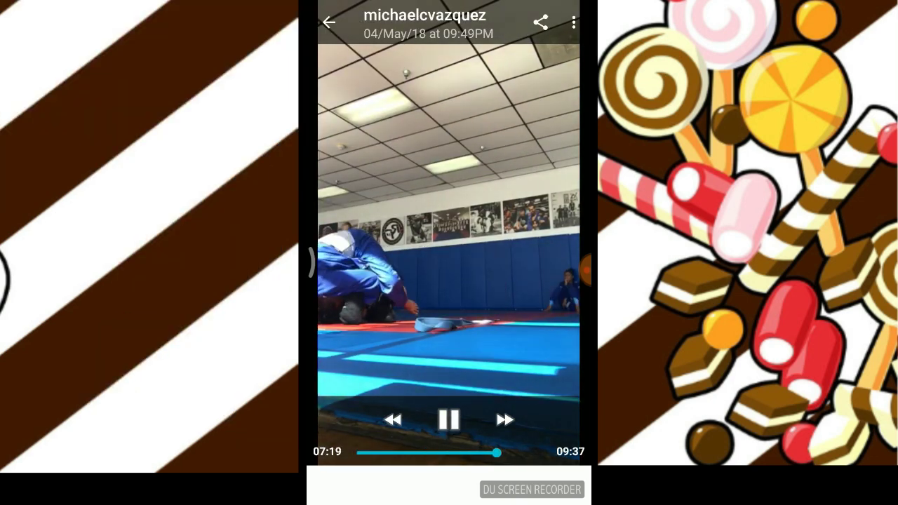